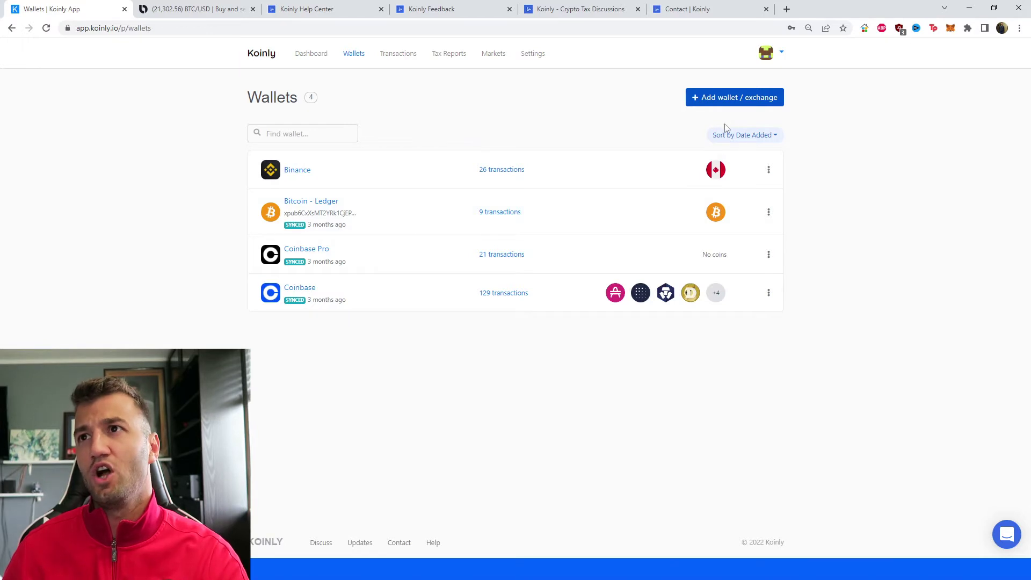
# Add Bitso as a new exchange in Koinly, found by searching 'bitso', and choose Setup auto-sync
pyautogui.click(725, 98)
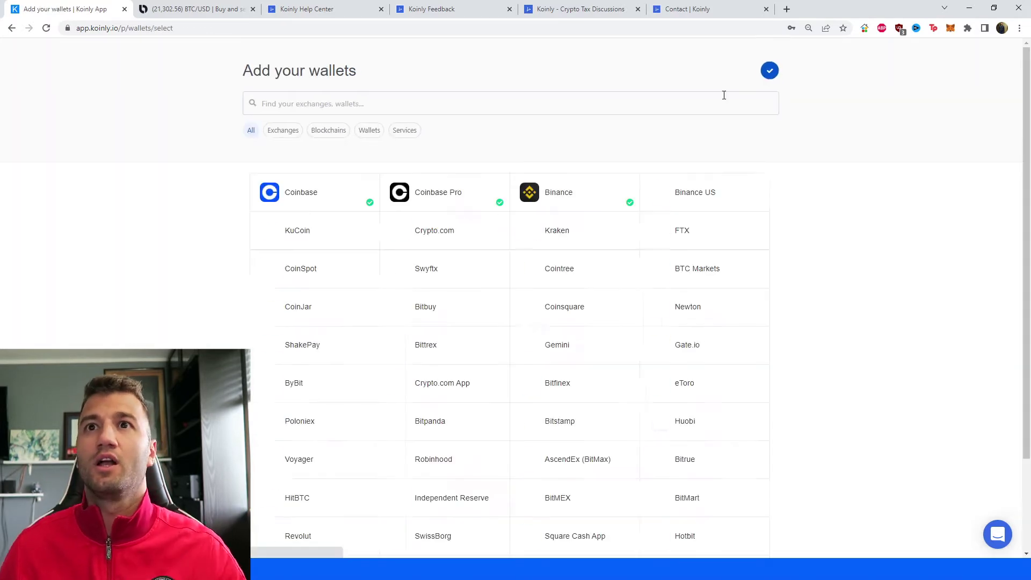
pyautogui.click(514, 105)
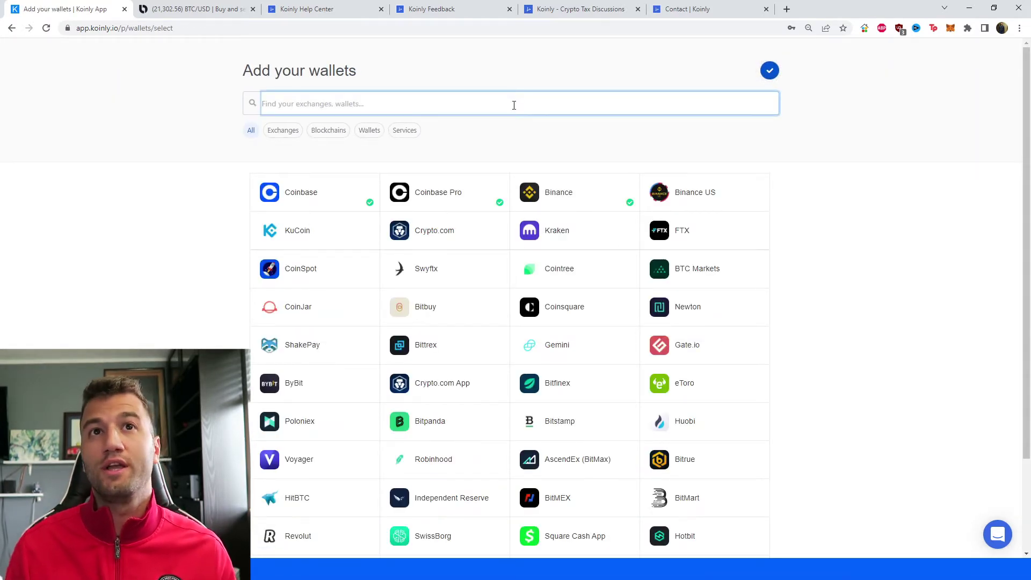
pyautogui.write('bitso')
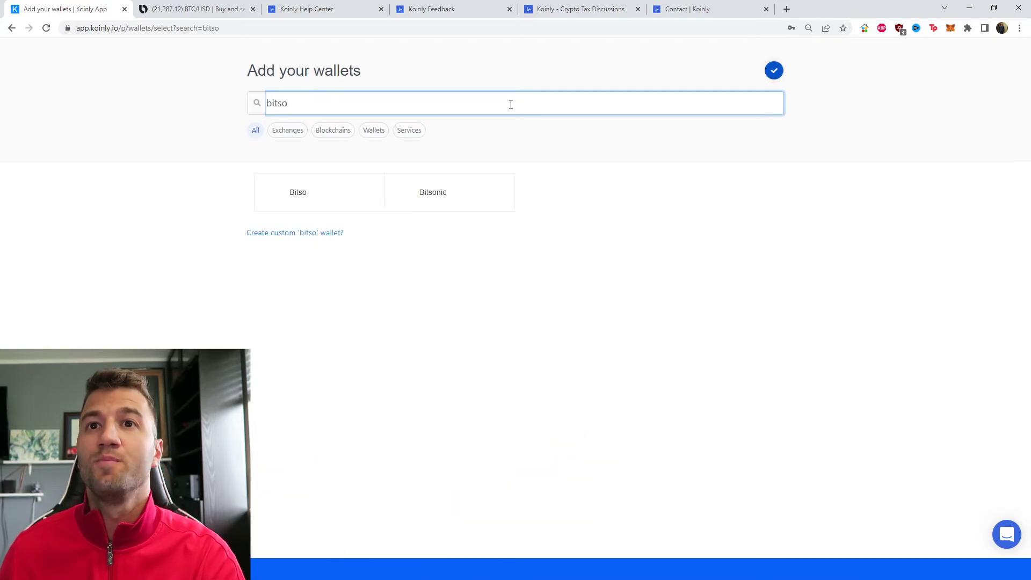
pyautogui.click(339, 195)
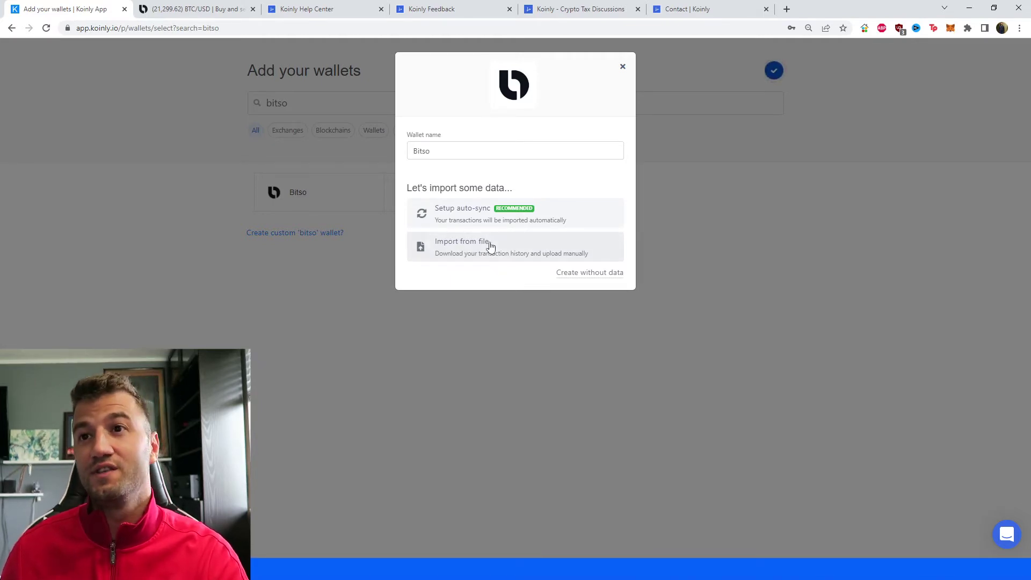
pyautogui.click(473, 217)
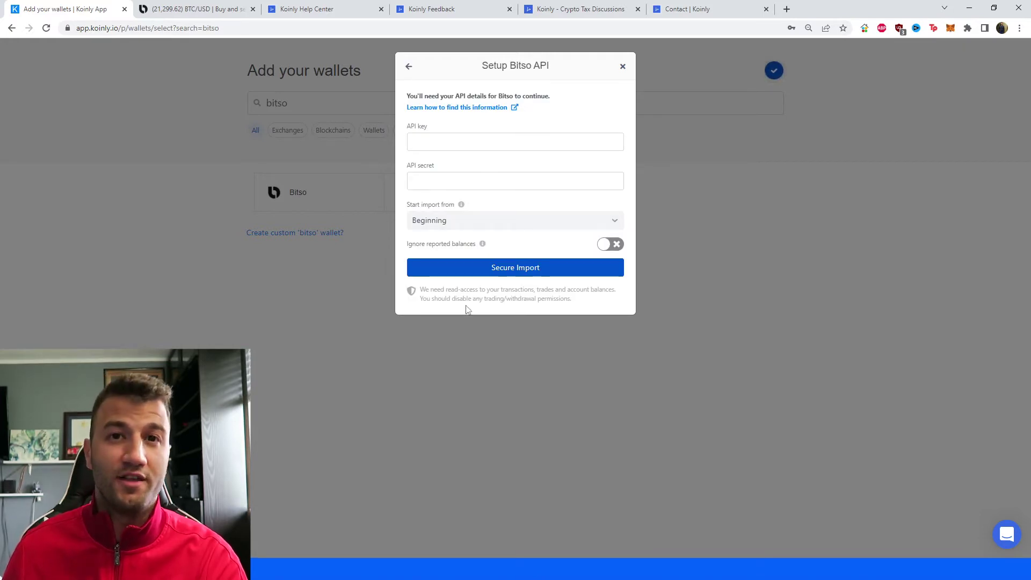
pyautogui.hotkey('ctrl', 'Tab')
# Go through the Bitso profile to the API settings and start a new API key
pyautogui.moveTo(839, 52)
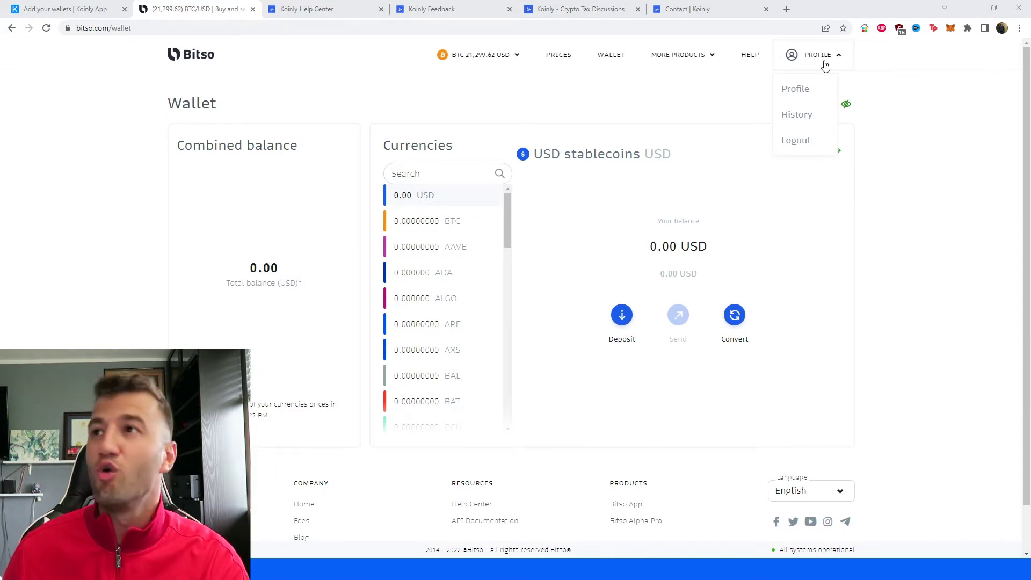
pyautogui.click(813, 96)
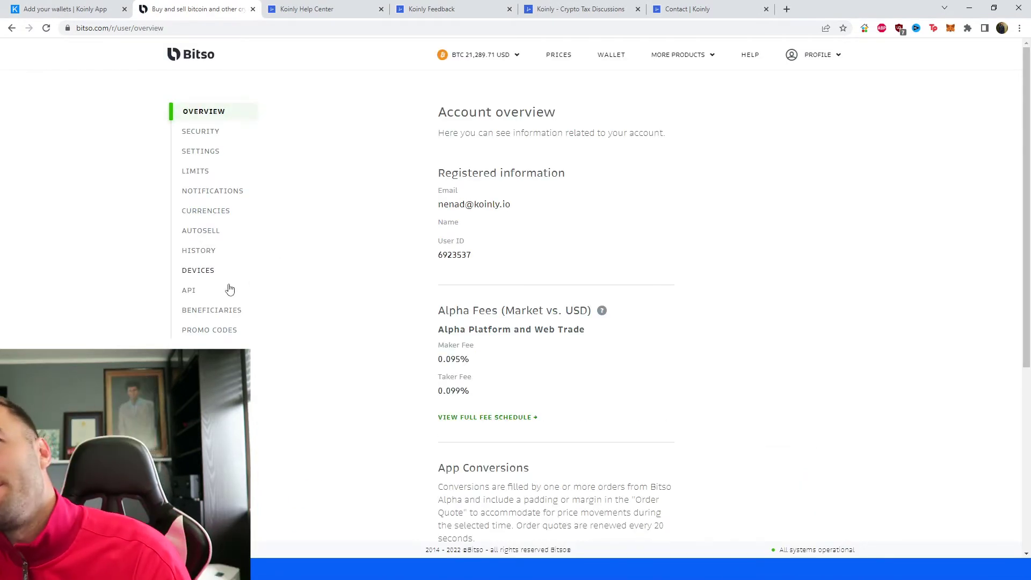
pyautogui.click(205, 312)
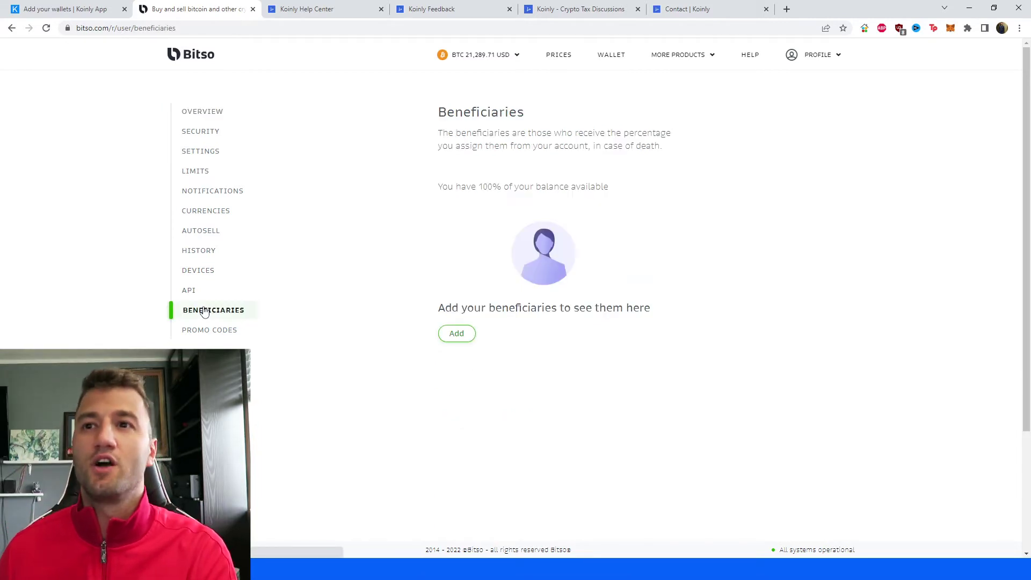
pyautogui.click(221, 292)
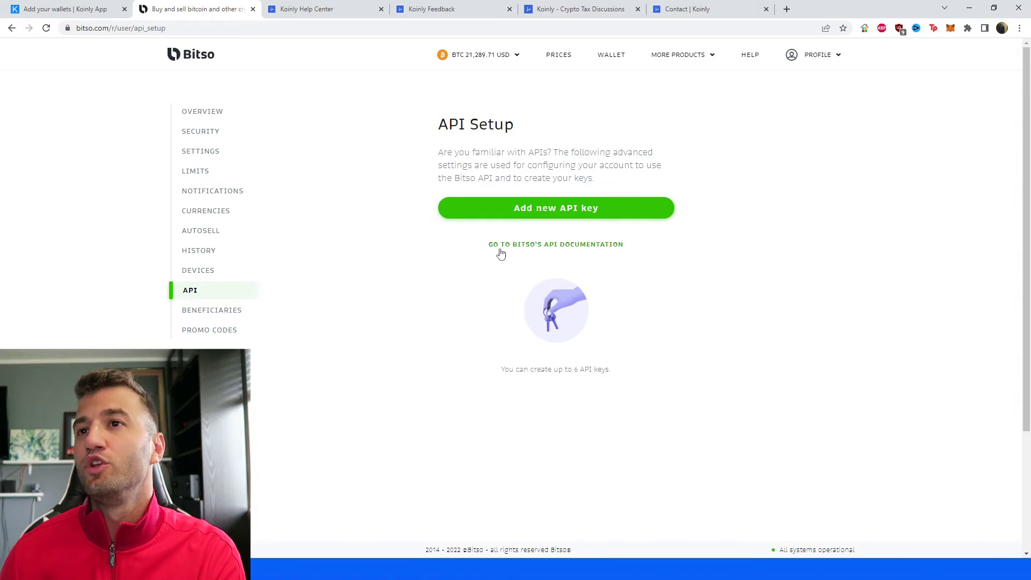
pyautogui.click(525, 207)
# Create a Bitso API key named 'koinly' with only View balances and View account information enabled
pyautogui.click(513, 213)
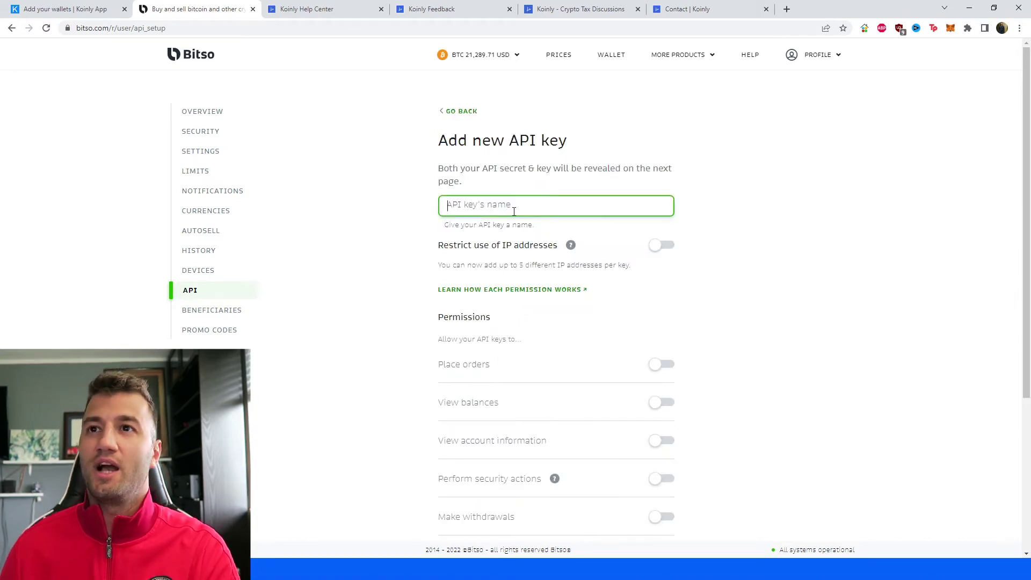
pyautogui.write('koinly')
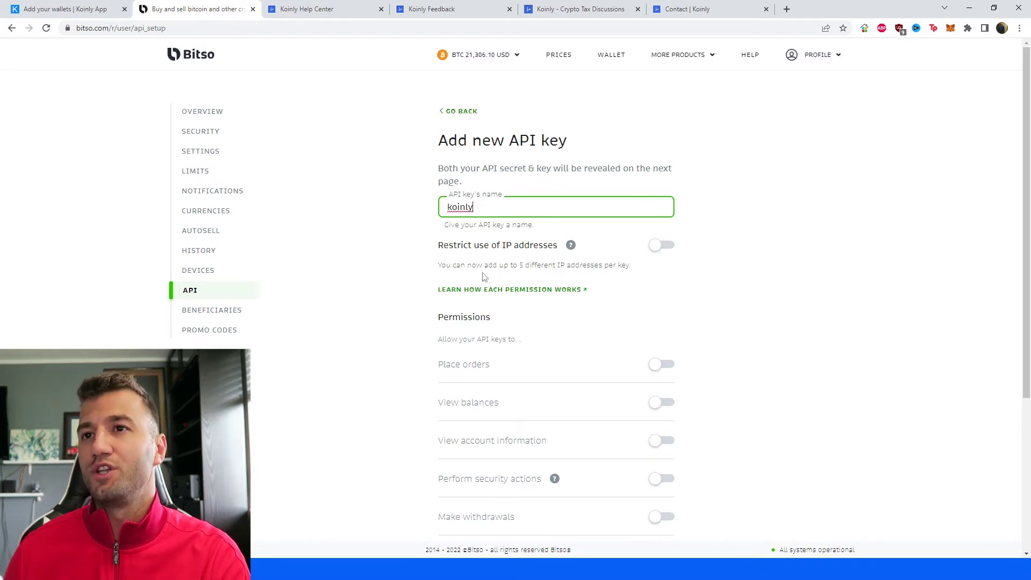
pyautogui.scroll(-1, 573, 372)
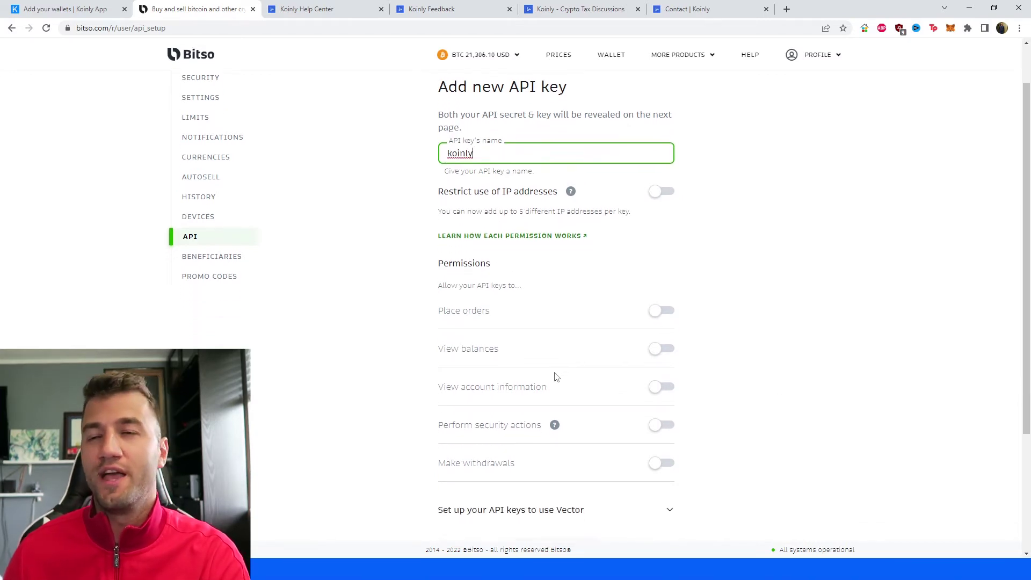
pyautogui.scroll(-1, 555, 367)
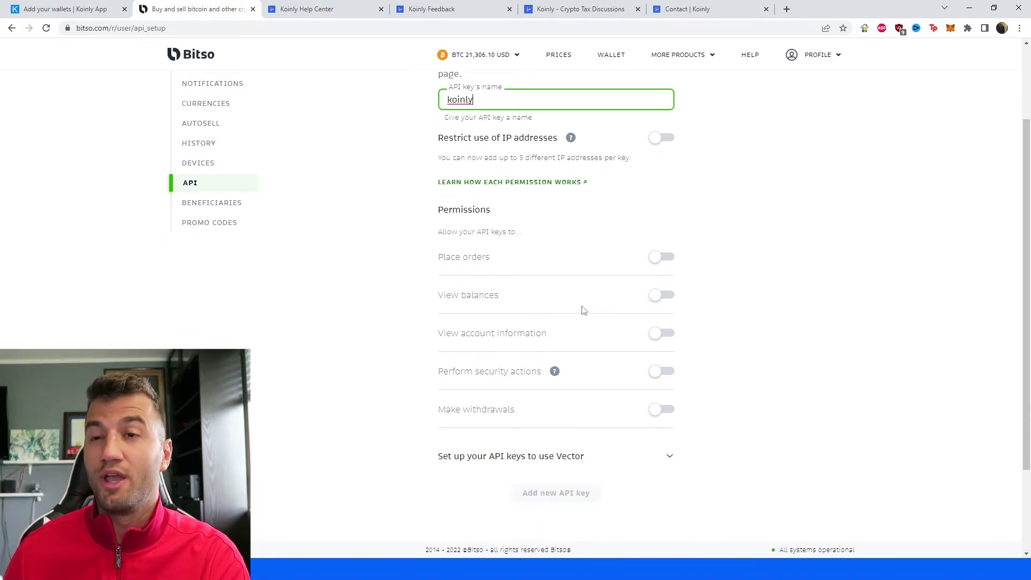
pyautogui.click(663, 301)
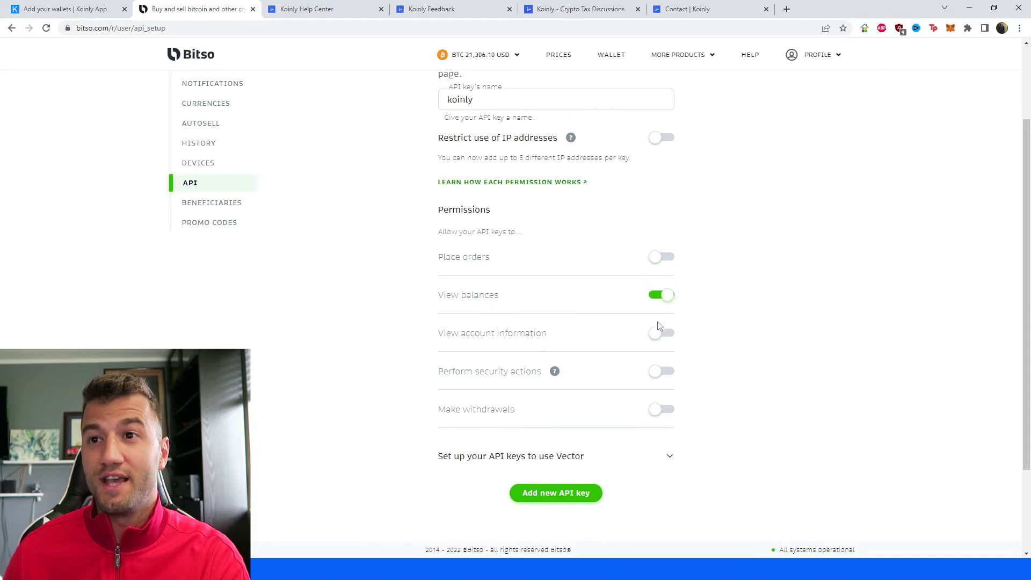
pyautogui.click(661, 337)
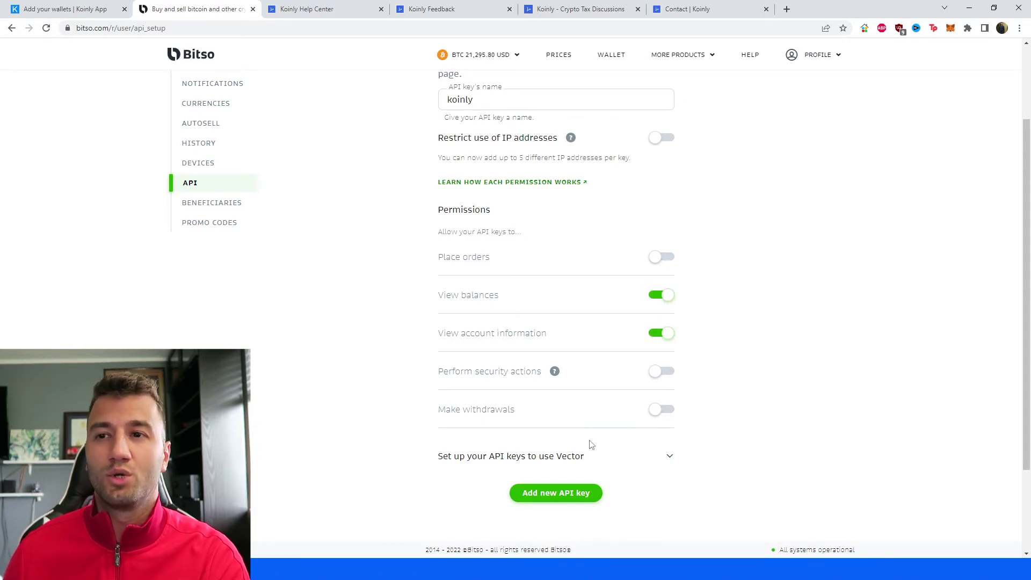
pyautogui.moveTo(556, 378)
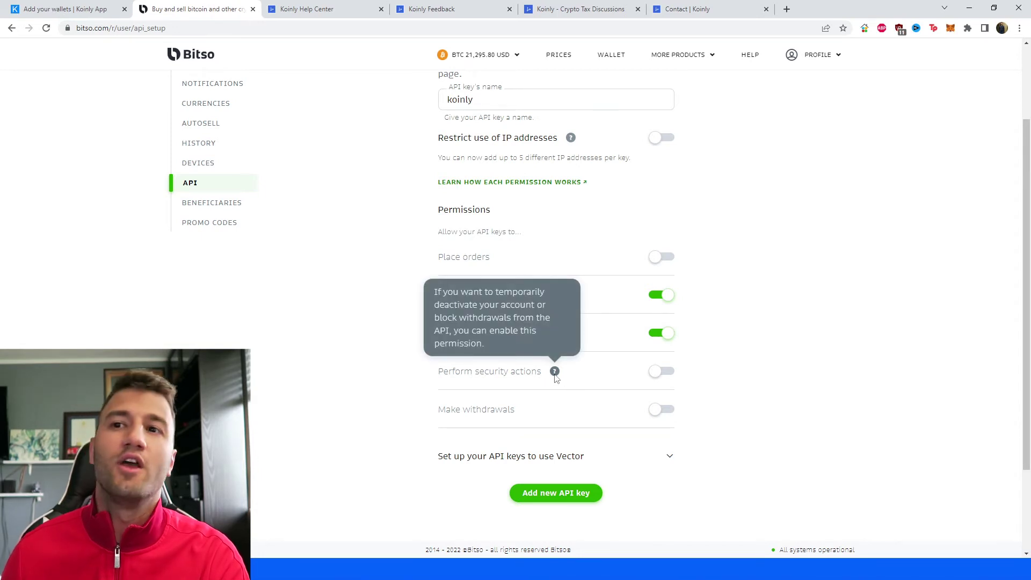
pyautogui.scroll(-1, 688, 322)
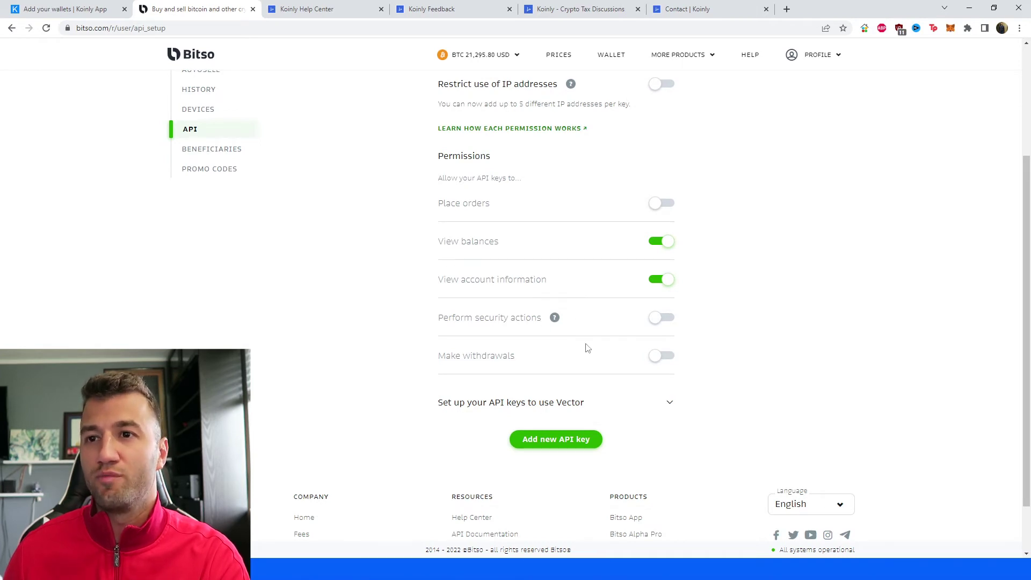
pyautogui.scroll(-1, 537, 414)
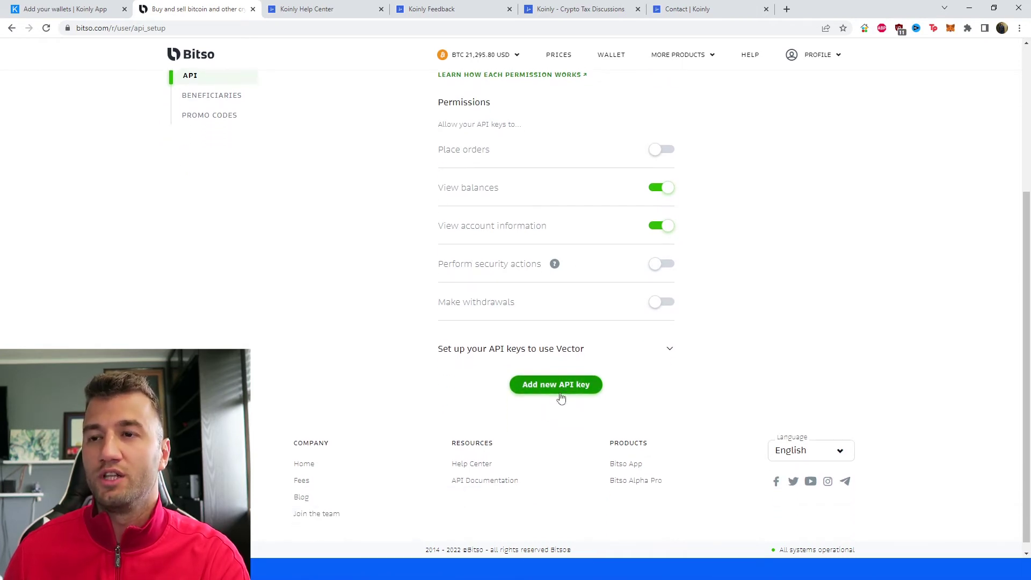
pyautogui.click(571, 386)
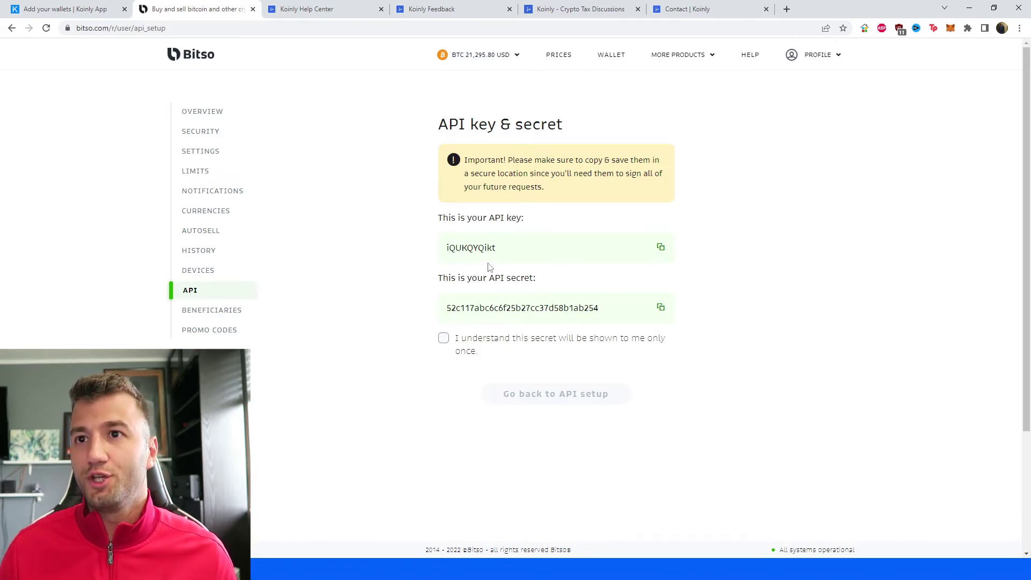
# Copy the new Bitso API key into Koinly's API key field
pyautogui.moveTo(526, 248); pyautogui.dragTo(439, 241)
pyautogui.hotkey('ctrl', 'c')
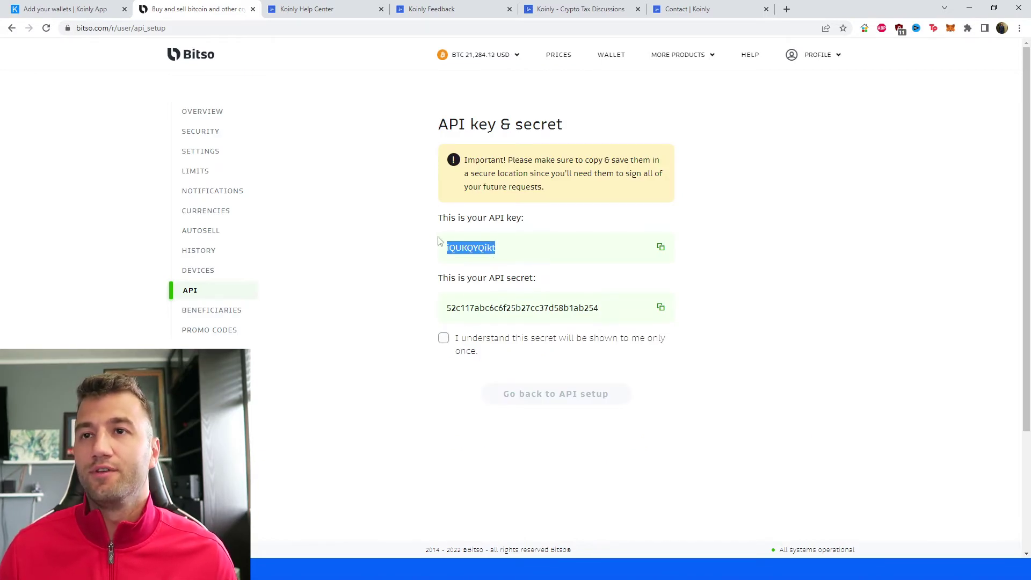
pyautogui.click(64, 9)
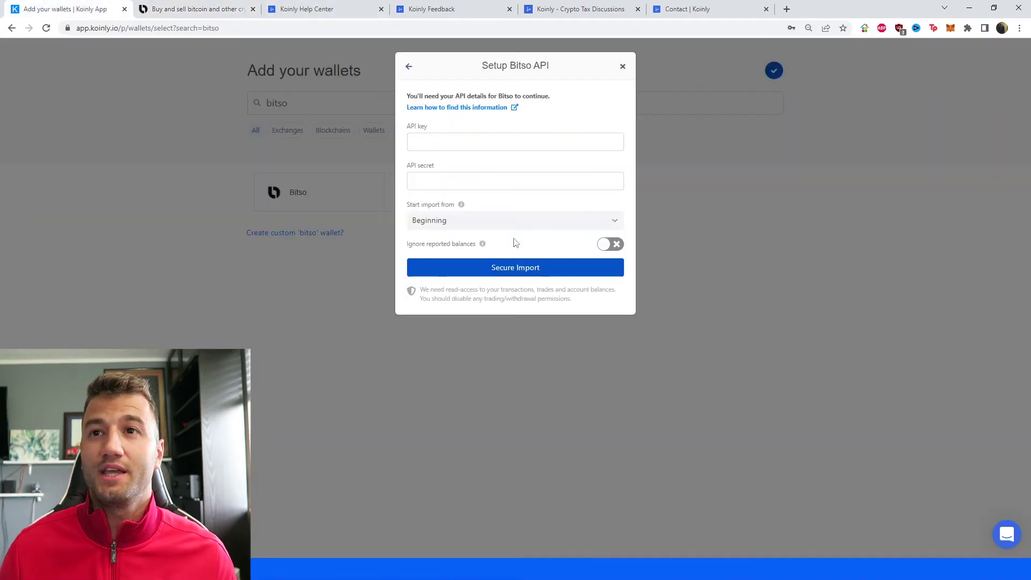
pyautogui.click(483, 150)
pyautogui.hotkey('ctrl', 'v')
# Copy the Bitso API secret into Koinly's API secret field
pyautogui.click(193, 8)
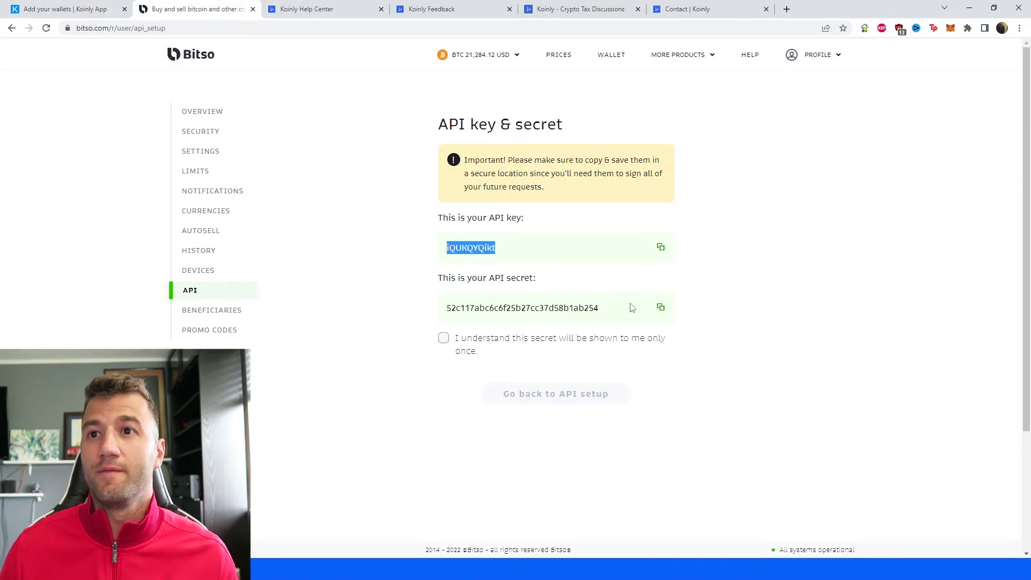
pyautogui.moveTo(632, 308); pyautogui.dragTo(435, 306)
pyautogui.hotkey('ctrl', 'c')
pyautogui.click(115, 6)
pyautogui.click(478, 178)
pyautogui.hotkey('ctrl', 'v')
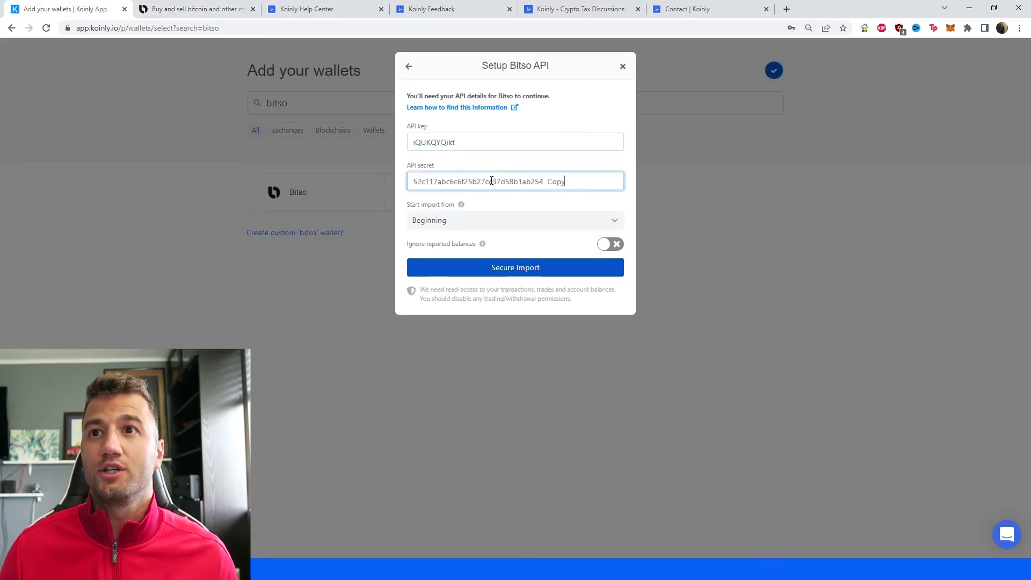
# Acknowledge the one-time secret, finish the Bitso key, and submit Koinly's Bitso import
pyautogui.click(204, 7)
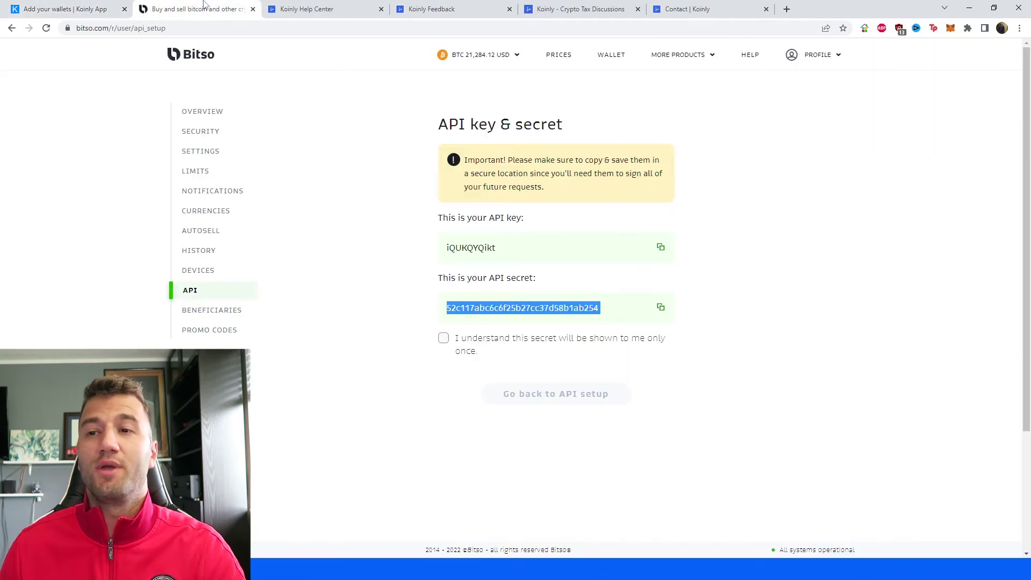
pyautogui.click(444, 338)
pyautogui.click(424, 406)
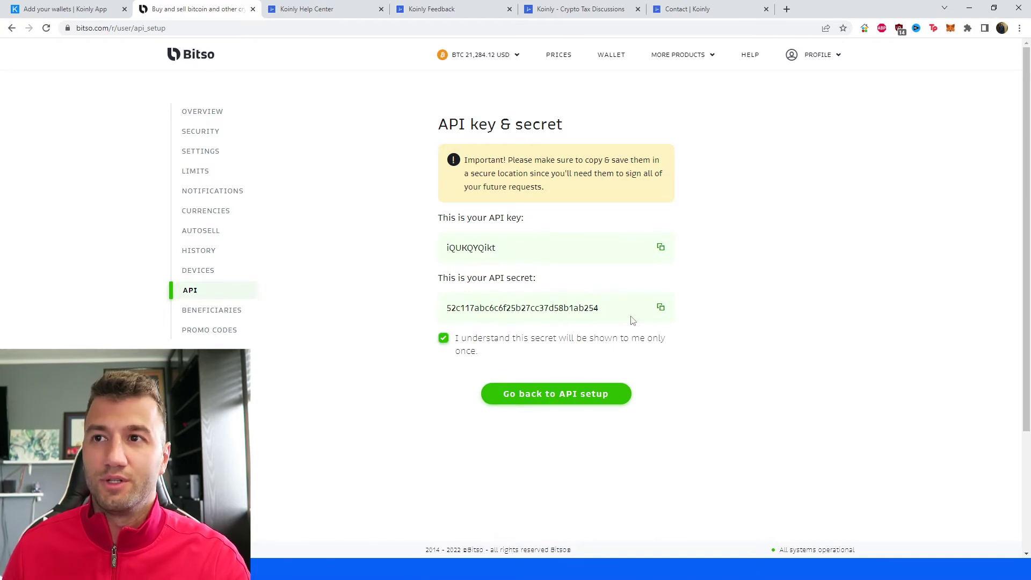
pyautogui.click(541, 404)
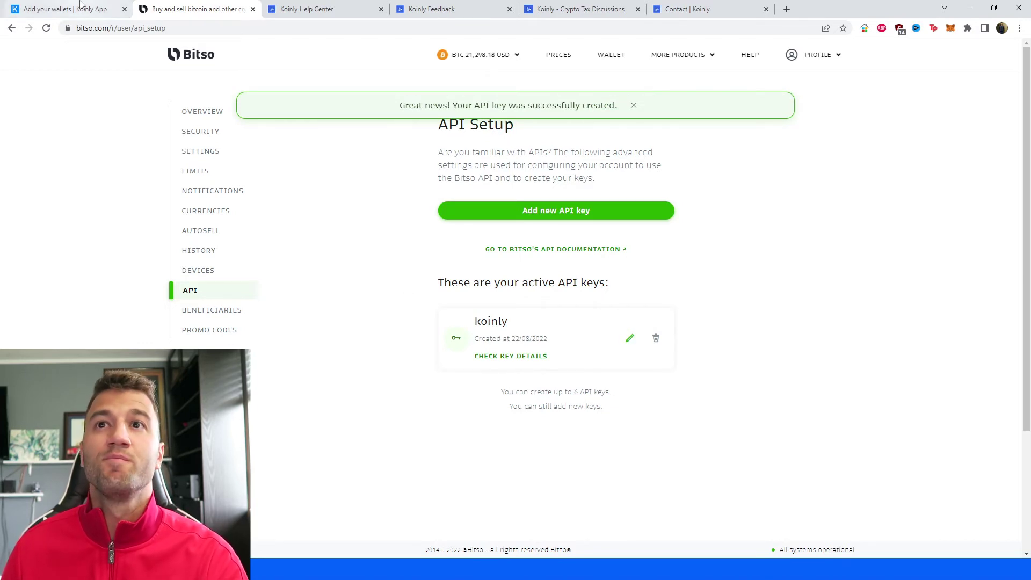
pyautogui.click(64, 9)
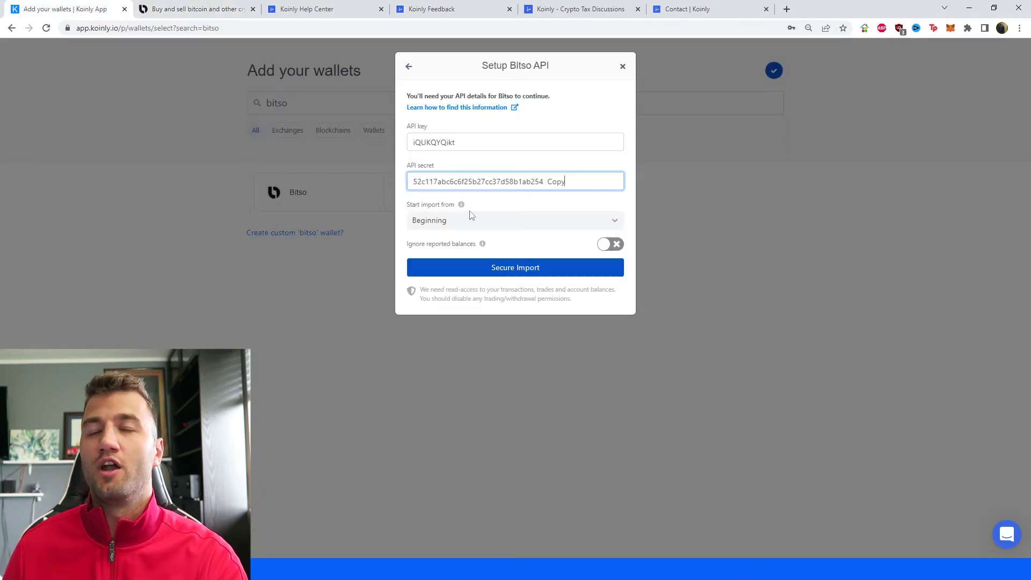
pyautogui.click(474, 273)
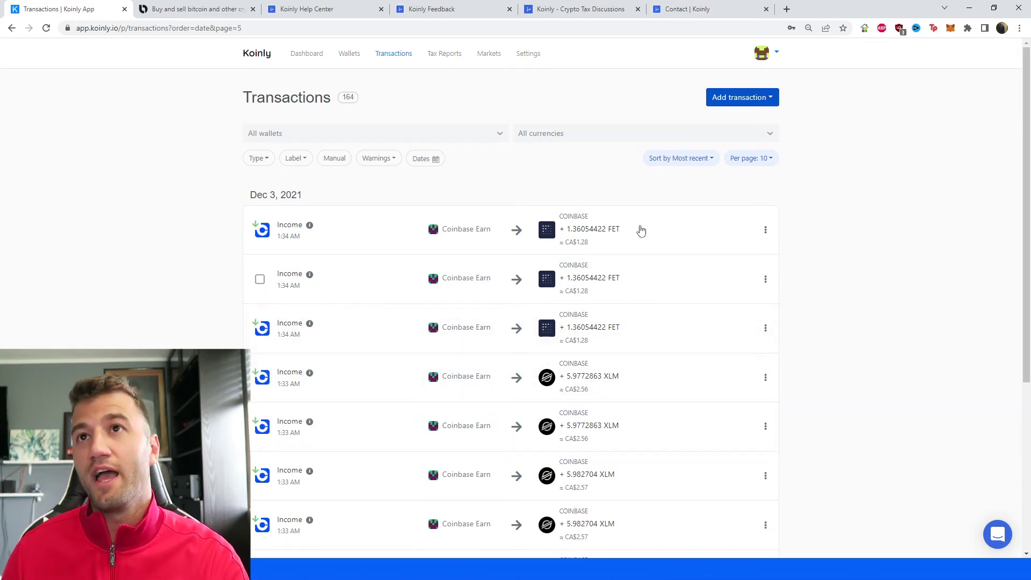
# Go to Koinly's tax reports
pyautogui.click(435, 53)
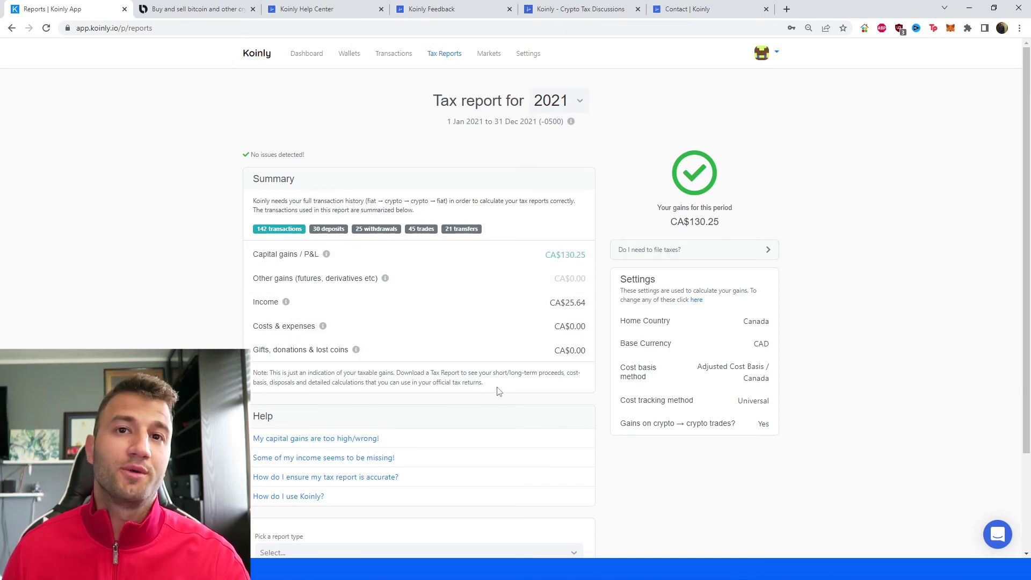
# Scroll through the 2021 tax report summary and download options, then switch to the Koinly Help Center
pyautogui.scroll(-2, 500, 406)
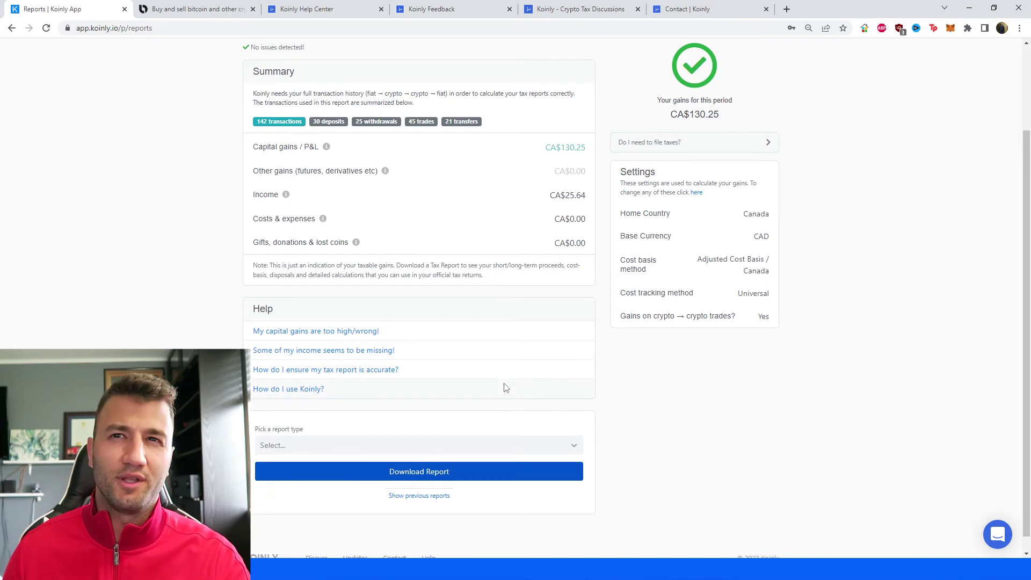
pyautogui.scroll(-1, 505, 386)
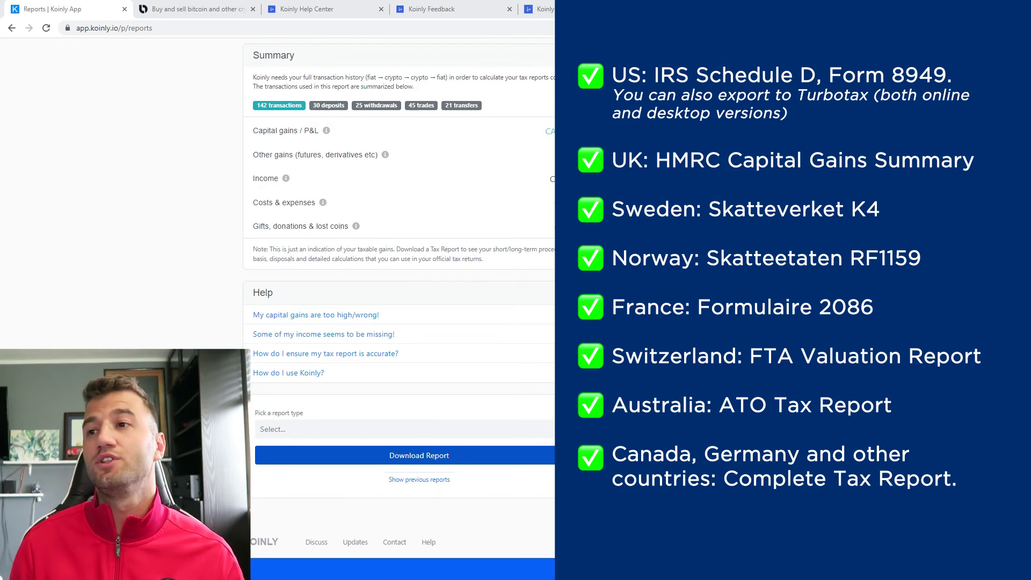
pyautogui.scroll(3, 398, 295)
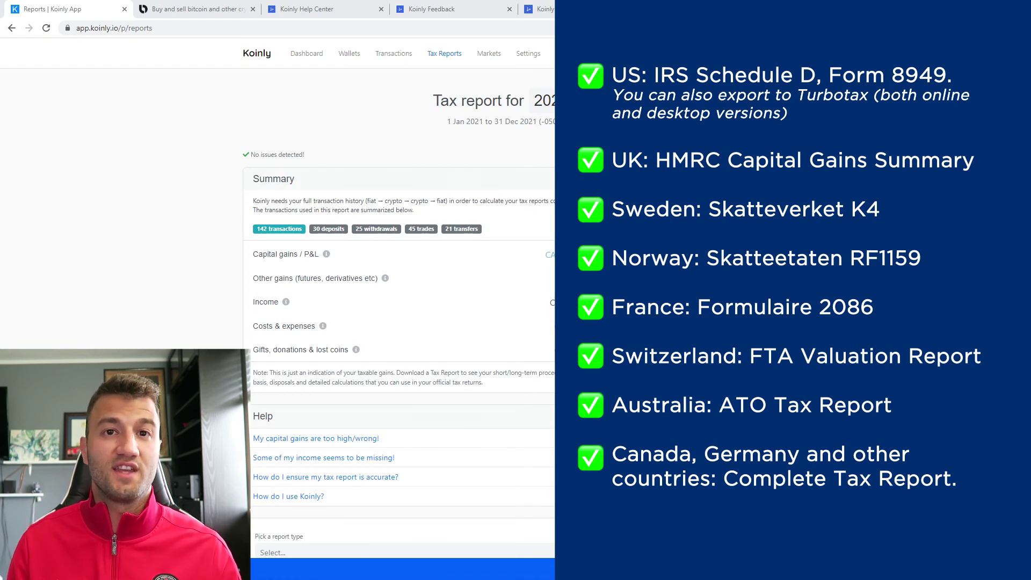
pyautogui.scroll(-2, 398, 296)
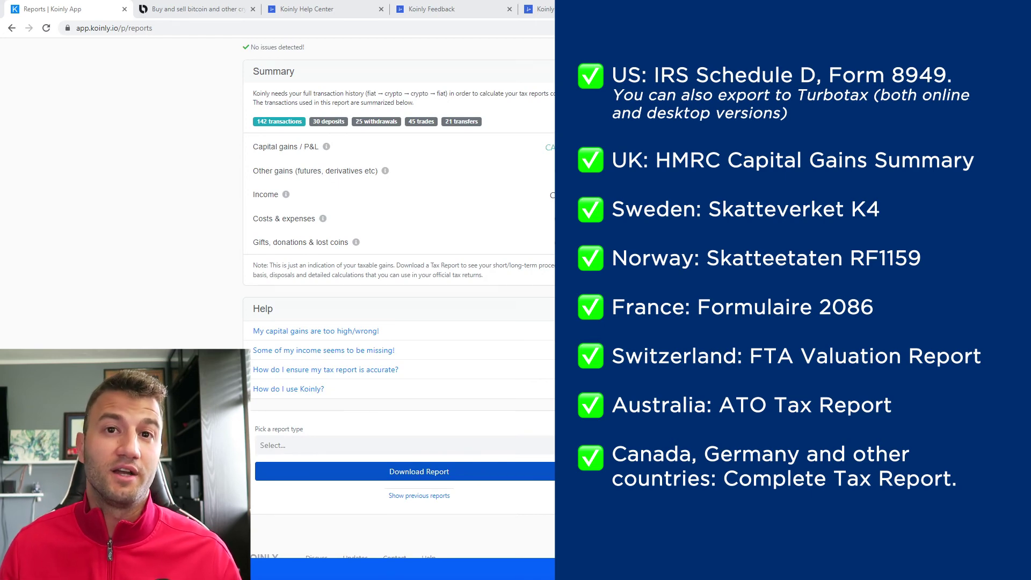
pyautogui.click(293, 8)
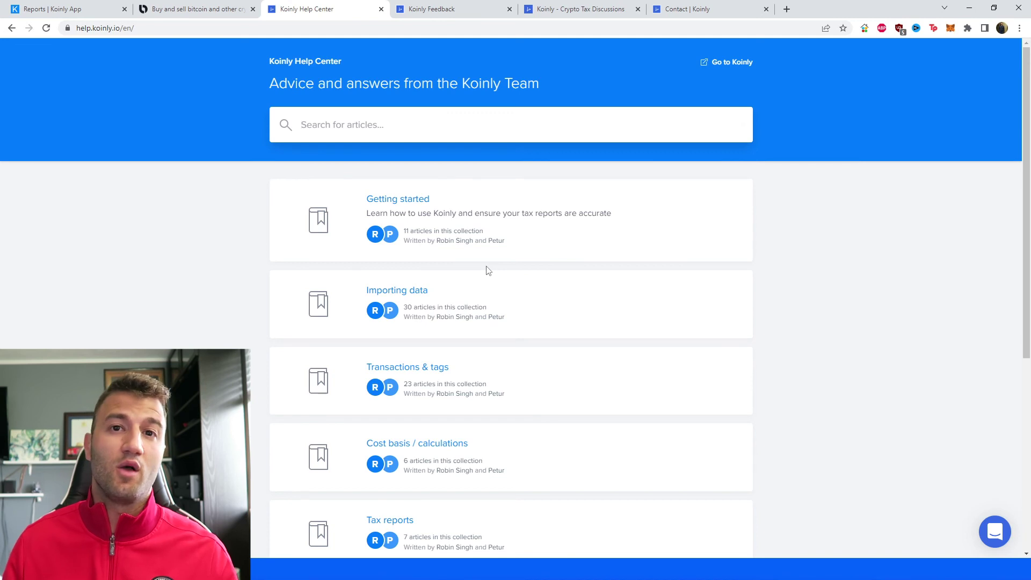
# Look at the Koinly Feedback board and Discuss forum, then go to the Contact Koinly page
pyautogui.hotkey('ctrl', 'Tab')
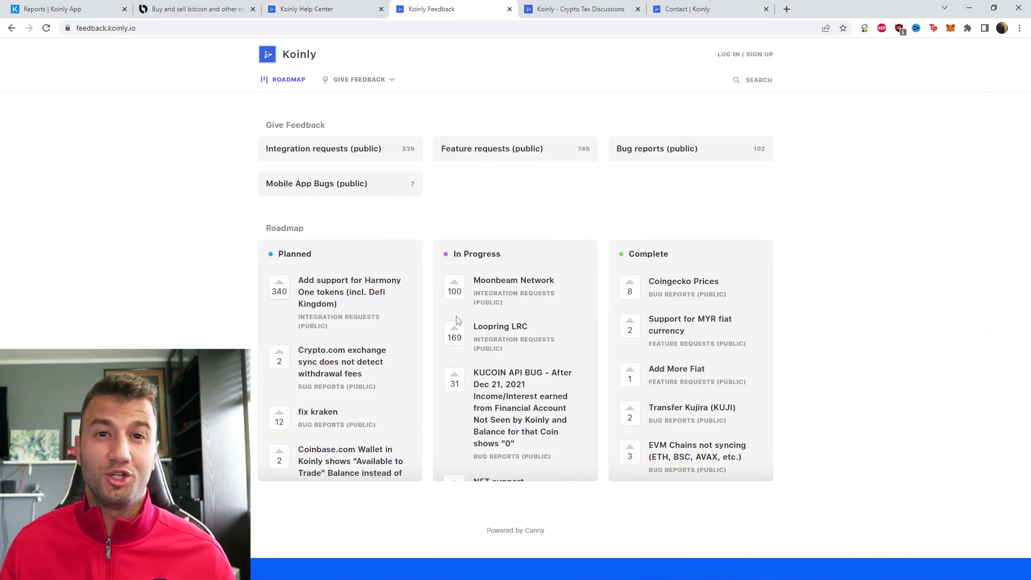
pyautogui.hotkey('ctrl', 'Tab')
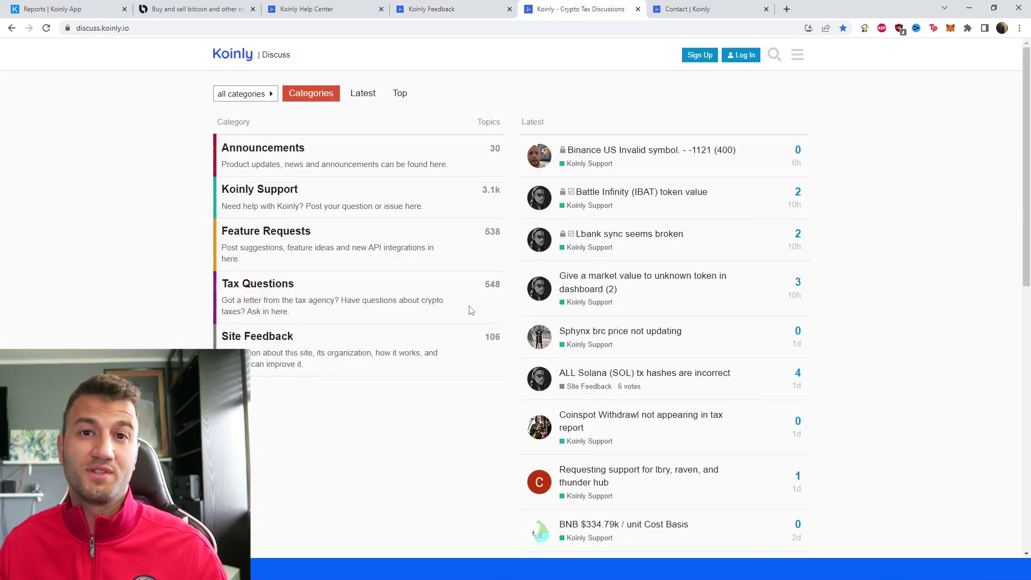
pyautogui.click(716, 7)
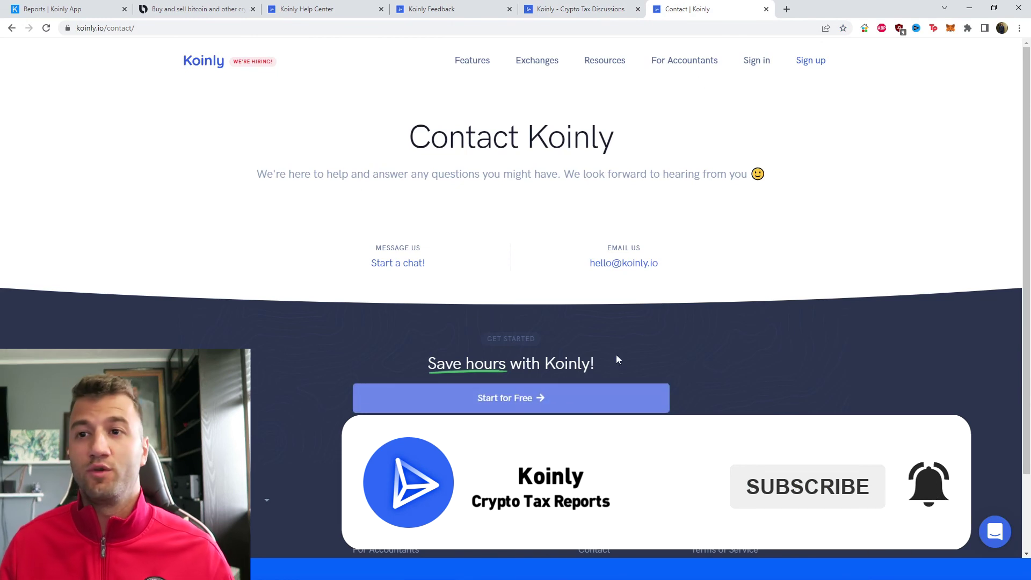